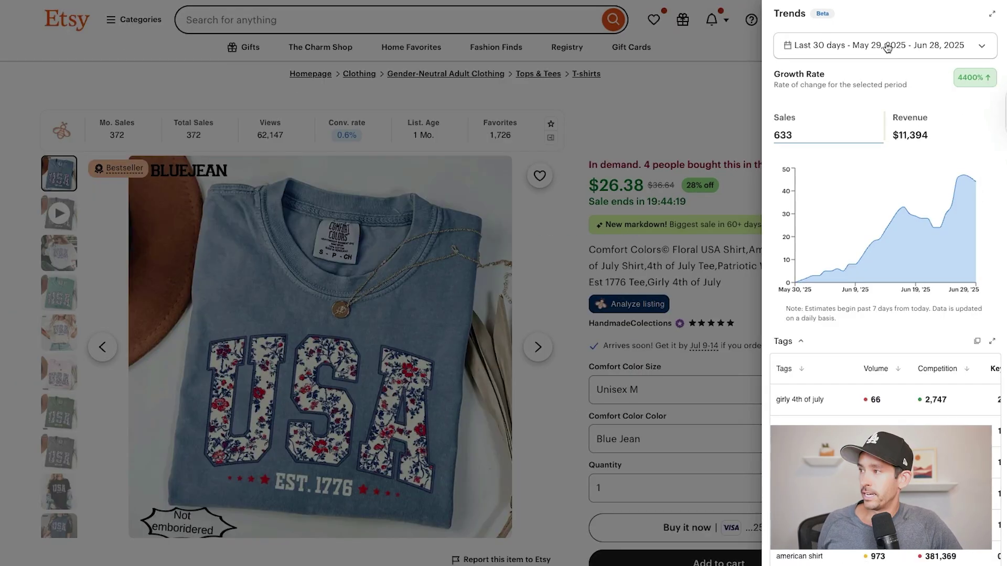
Choose a different date range for the sales trend of the floral USA shirt listing.
{"action": "left_click", "coordinate": [879, 53]}
{"action": "left_click", "coordinate": [870, 219]}
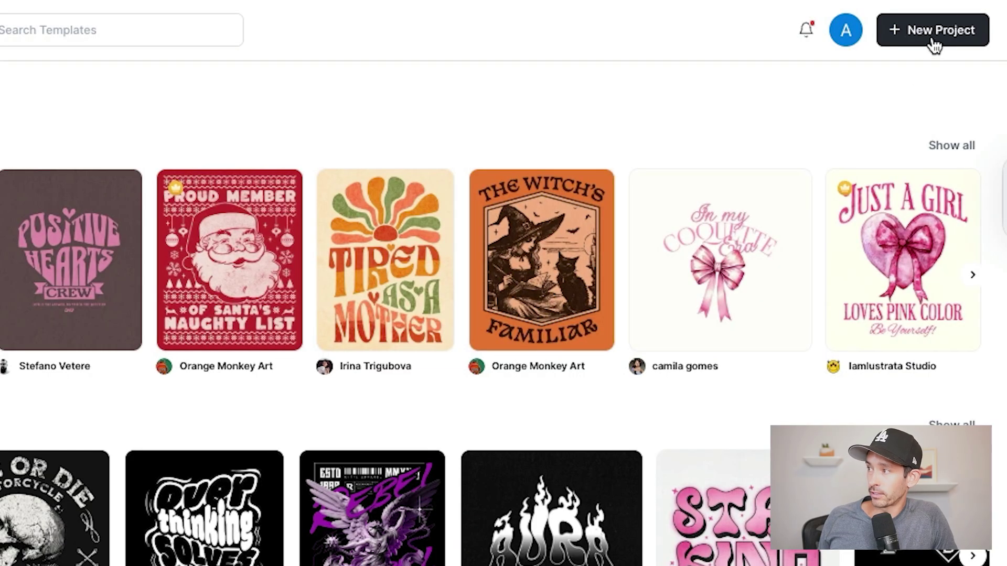
Switch to Kittl and create a new project with a 5000 × 5000 px artboard at 300 DPI.
{"action": "left_click", "coordinate": [935, 37]}
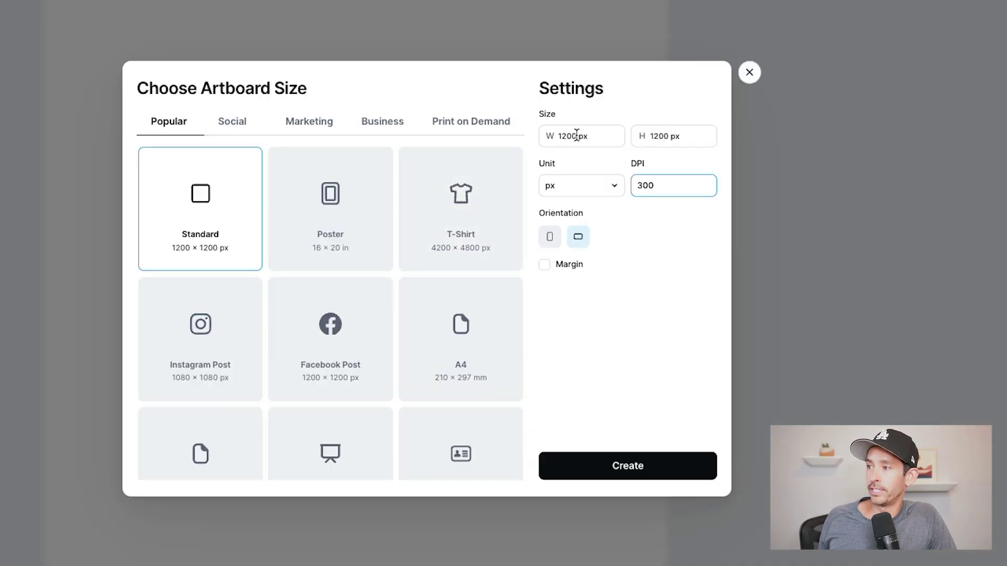
{"action": "double_click", "coordinate": [602, 211]}
{"action": "type", "text": "5000"}
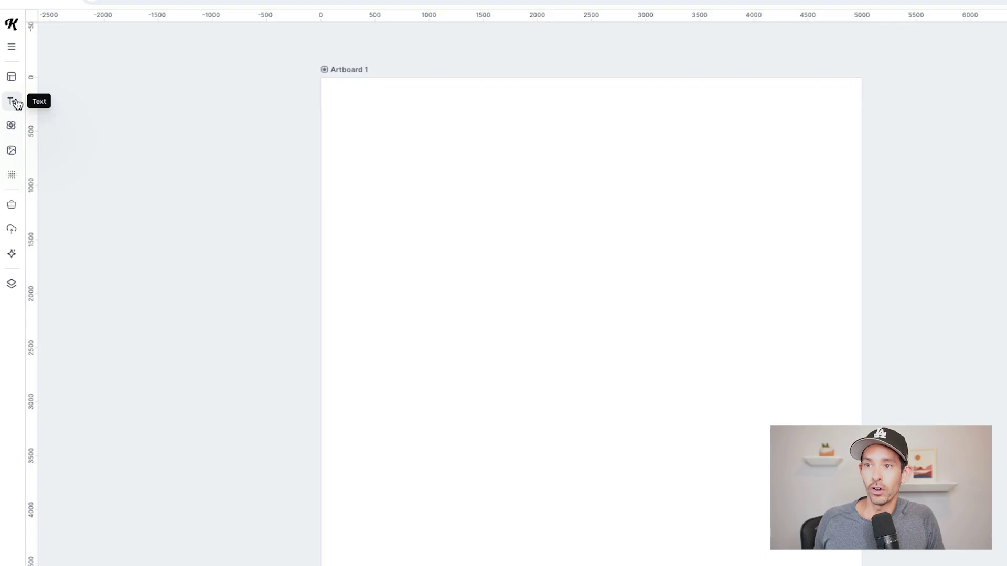
Add a headline text to the artboard and enlarge it to nearly the full artboard width, about 4938 px.
{"action": "left_click", "coordinate": [15, 107]}
{"action": "left_click", "coordinate": [148, 50]}
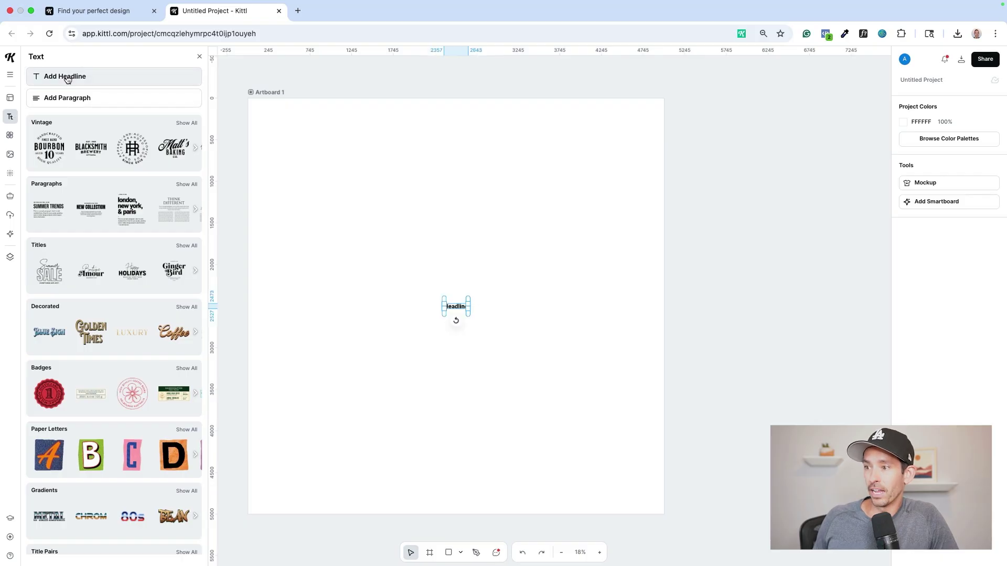
{"action": "left_click", "coordinate": [199, 57]}
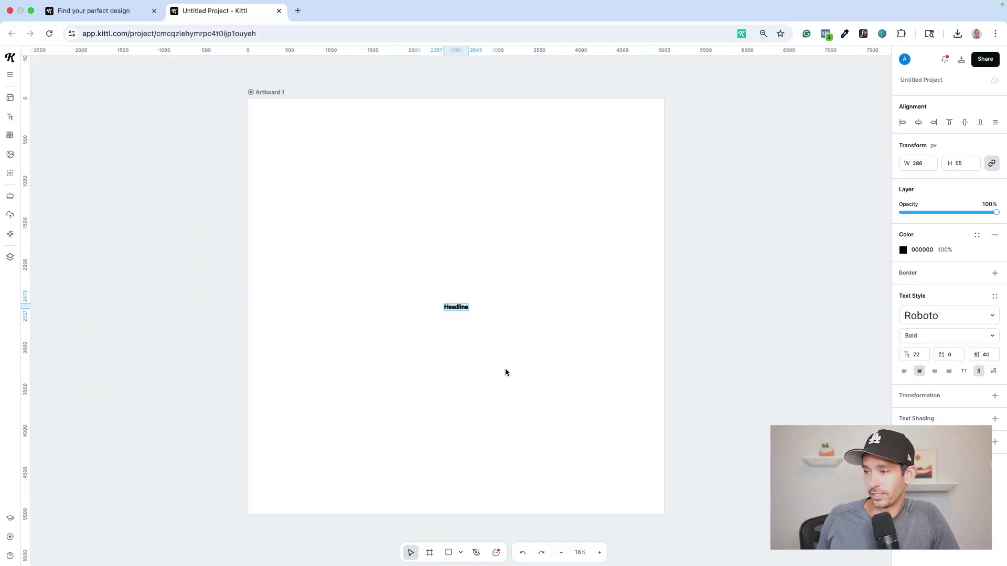
{"action": "left_click", "coordinate": [466, 306]}
{"action": "left_click_drag", "start_coordinate": [468, 304], "coordinate": [619, 207]}
{"action": "left_click_drag", "start_coordinate": [444, 274], "coordinate": [250, 235]}
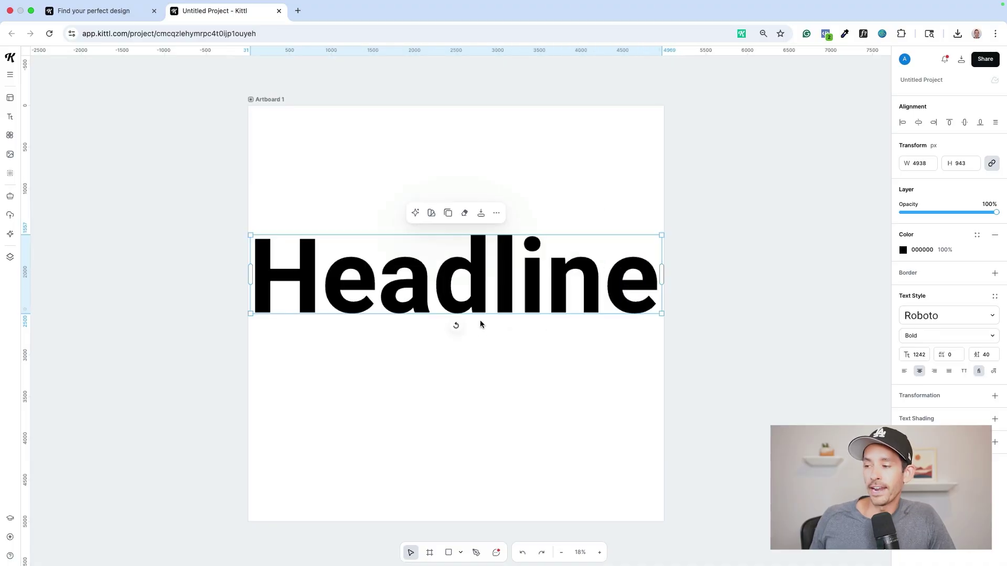
Replace the headline text with NURSE and change its font to Tricot.
{"action": "double_click", "coordinate": [477, 293]}
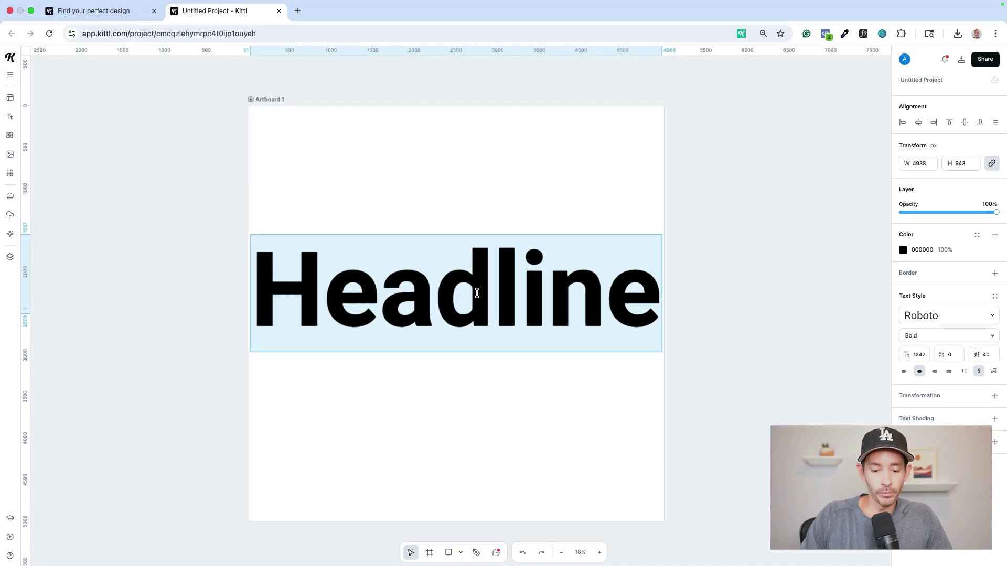
{"action": "type", "text": "NURSE"}
{"action": "key", "text": "Escape"}
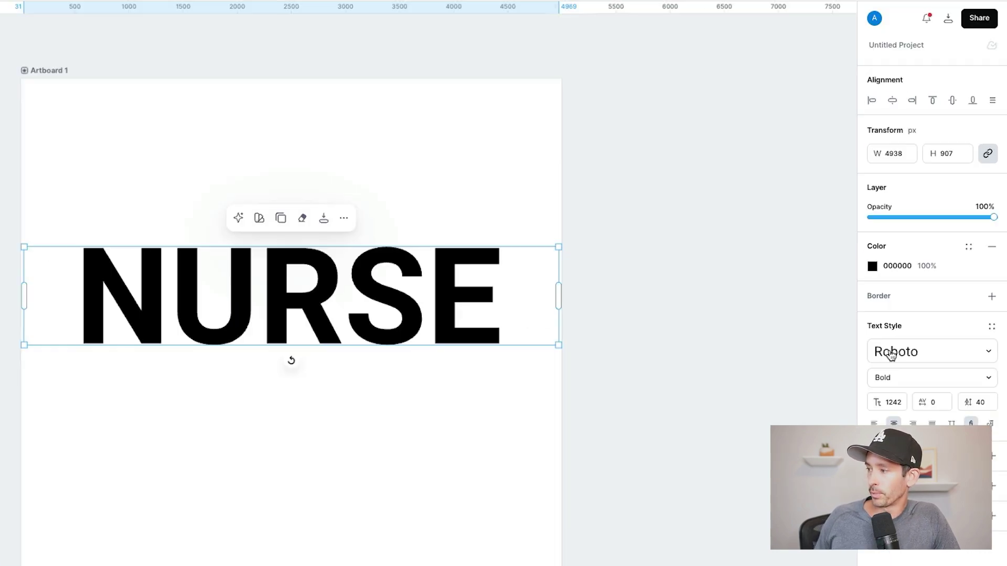
{"action": "left_click", "coordinate": [895, 353]}
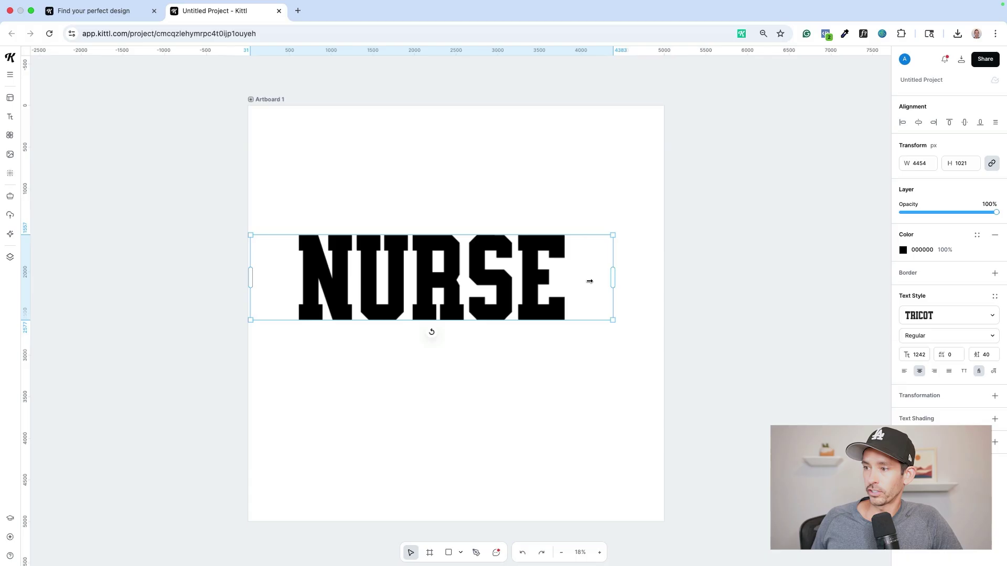
Enlarge the NURSE text to about 4969 px wide across the artboard and colour it navy blue (05298B).
{"action": "left_click_drag", "start_coordinate": [589, 281], "coordinate": [526, 281]}
{"action": "left_click_drag", "start_coordinate": [525, 235], "coordinate": [527, 307]}
{"action": "key", "text": "Escape"}
{"action": "left_click", "coordinate": [608, 286]}
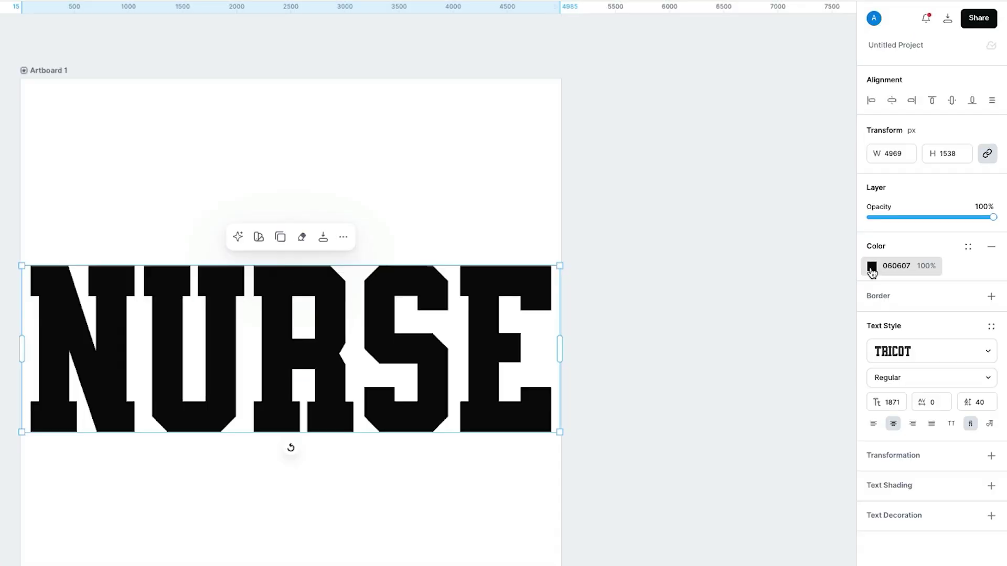
{"action": "left_click", "coordinate": [902, 251]}
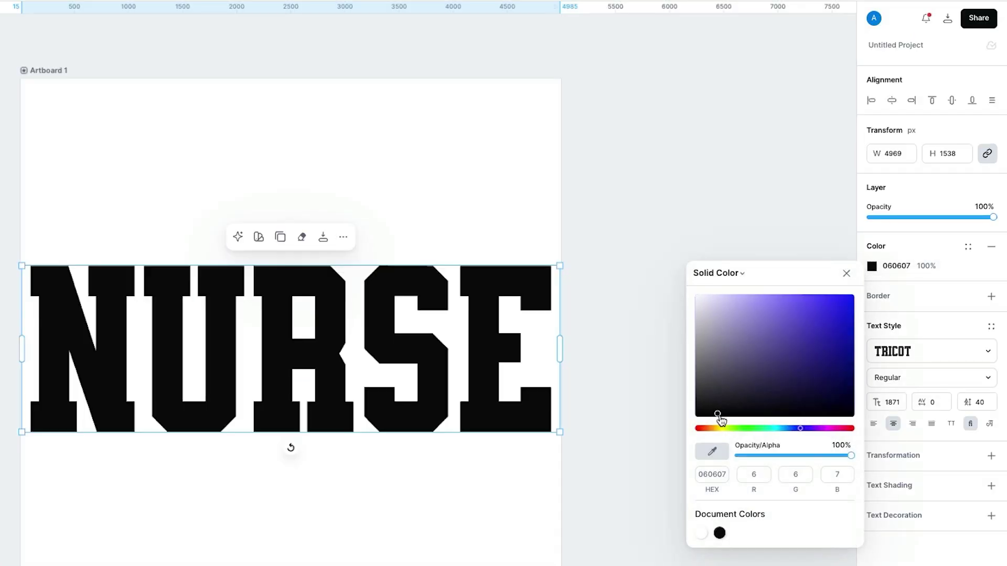
{"action": "left_click_drag", "start_coordinate": [719, 419], "coordinate": [816, 348]}
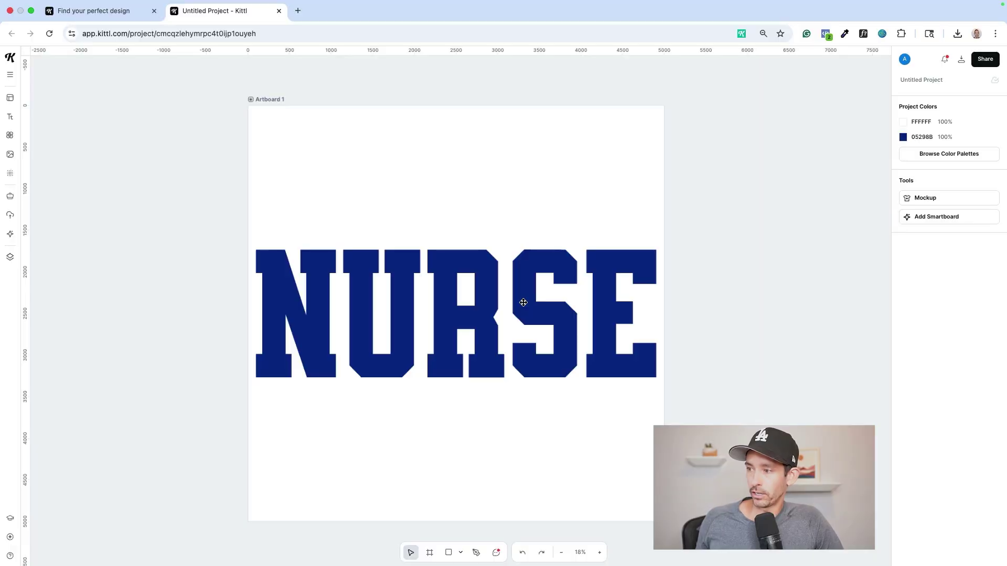
Apply the Arch transformation to the NURSE text, reduce its arch curve, and enlarge the arched text to fill the artboard width.
{"action": "left_click", "coordinate": [523, 303]}
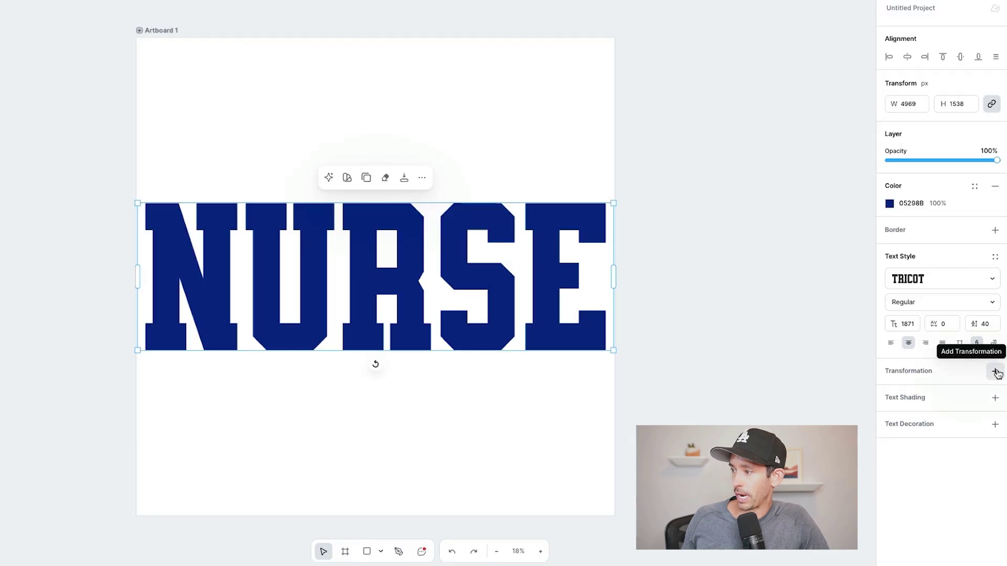
{"action": "left_click", "coordinate": [995, 396]}
{"action": "left_click", "coordinate": [898, 428]}
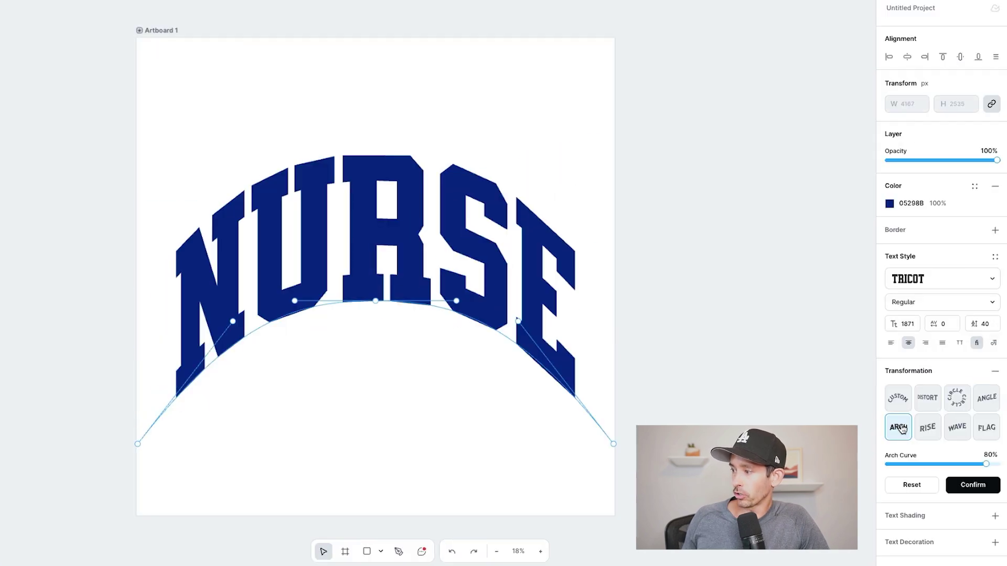
{"action": "left_click_drag", "start_coordinate": [986, 465], "coordinate": [956, 465]}
{"action": "left_click_drag", "start_coordinate": [407, 272], "coordinate": [404, 250]}
{"action": "left_click_drag", "start_coordinate": [602, 183], "coordinate": [614, 177]}
{"action": "left_click", "coordinate": [234, 114]}
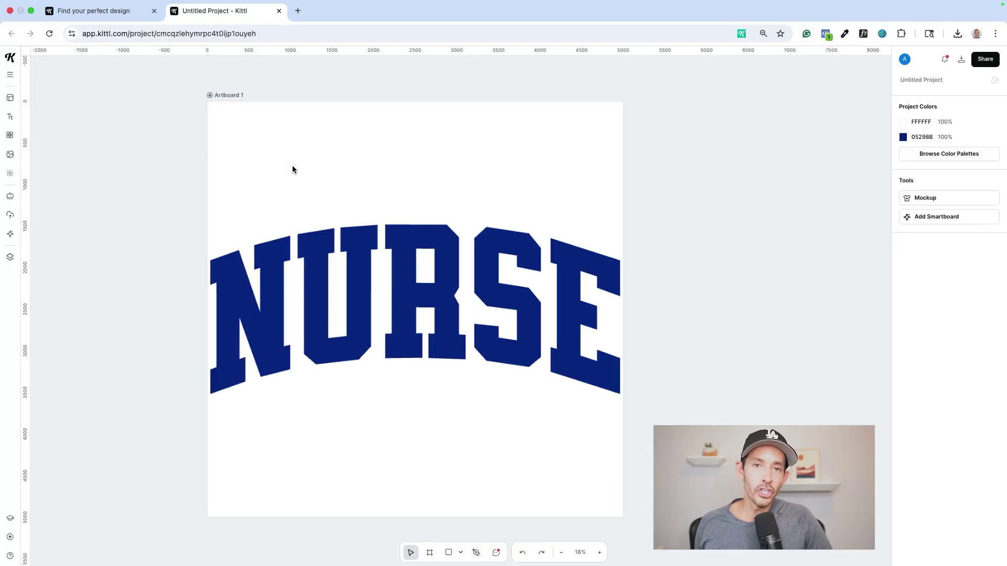
Duplicate the NURSE artboard and place the image Blue Toile Floral Pattern.jpg on the copy.
{"action": "left_click", "coordinate": [228, 95]}
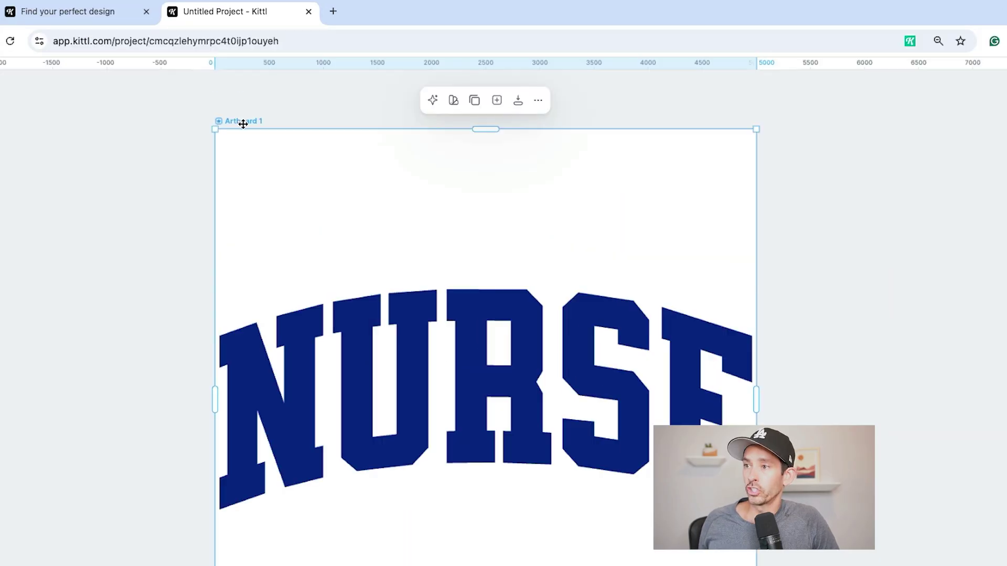
{"action": "left_click", "coordinate": [475, 101]}
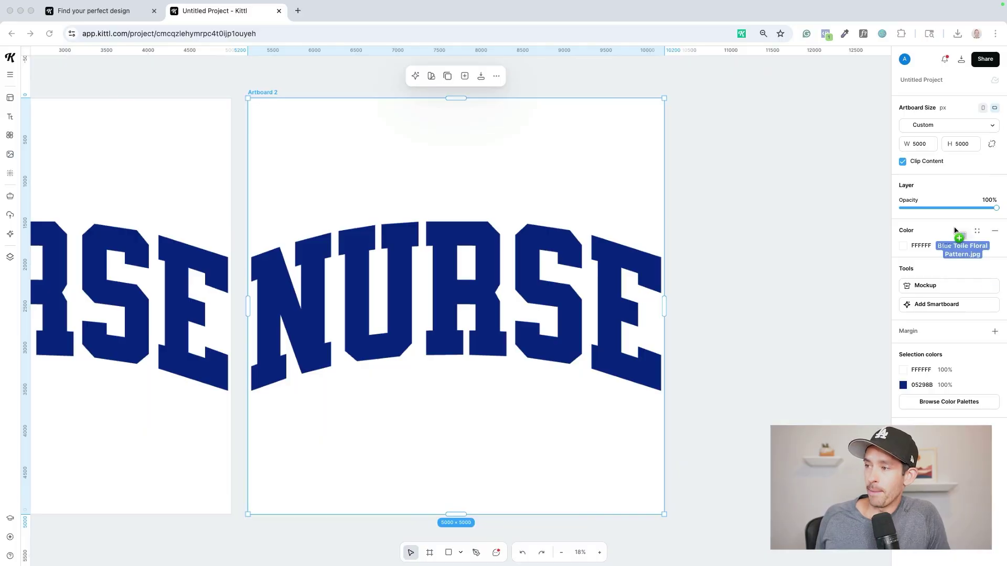
{"action": "left_click_drag", "start_coordinate": [954, 229], "coordinate": [388, 188]}
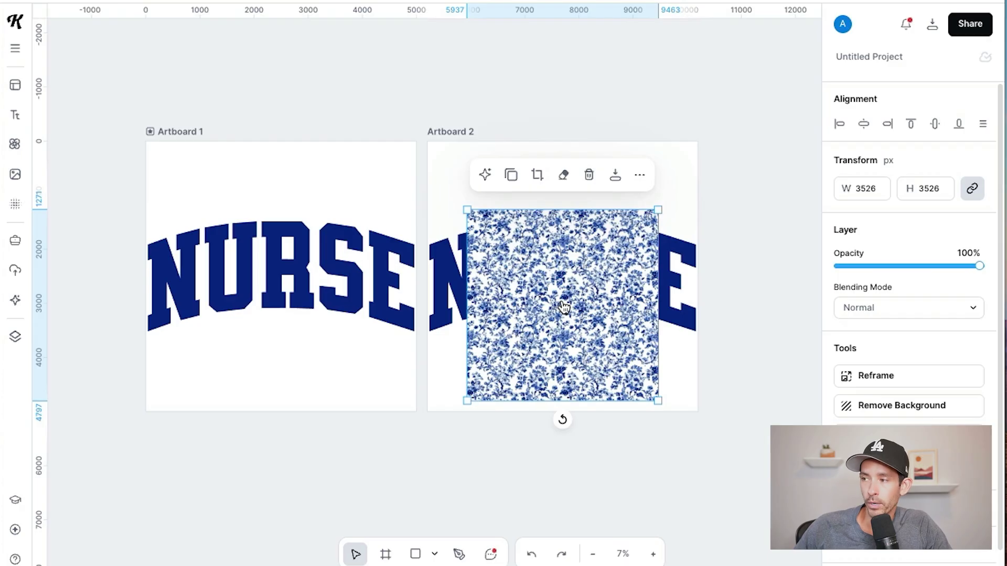
Use the floral pattern as a texture on the second artboard with Normal blending and mask it to the NURSE lettering.
{"action": "right_click", "coordinate": [562, 326]}
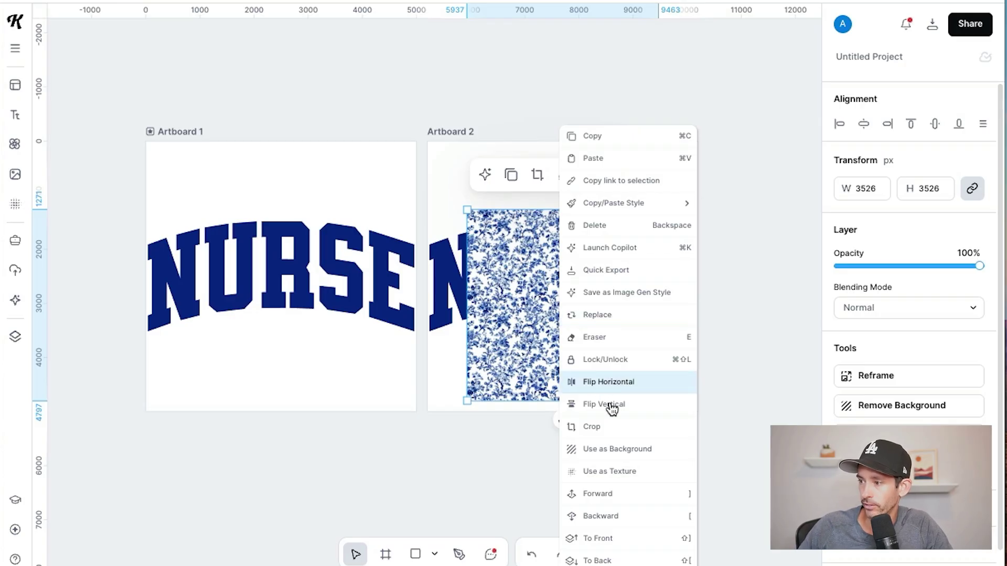
{"action": "left_click", "coordinate": [610, 472]}
{"action": "left_click", "coordinate": [902, 334]}
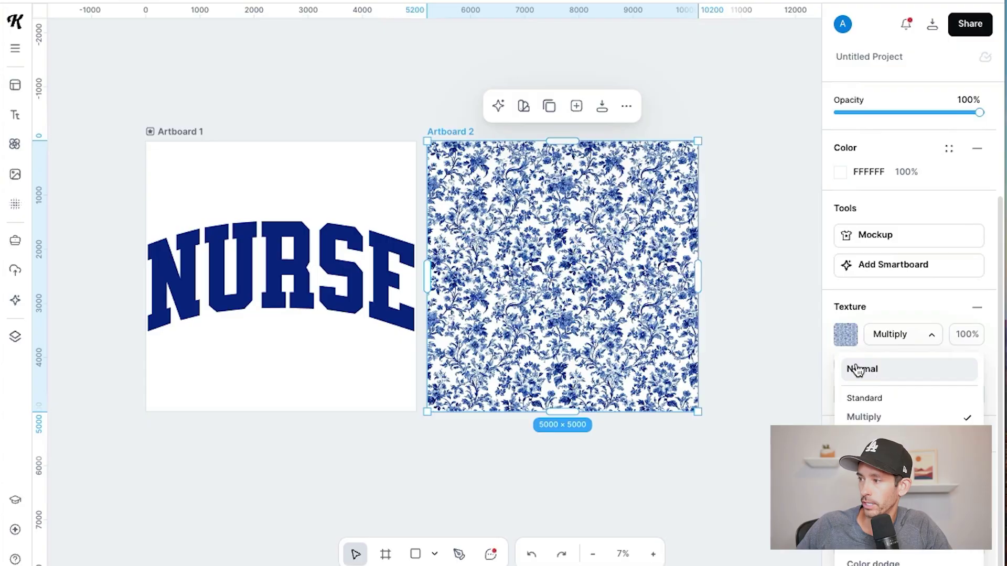
{"action": "left_click", "coordinate": [856, 369]}
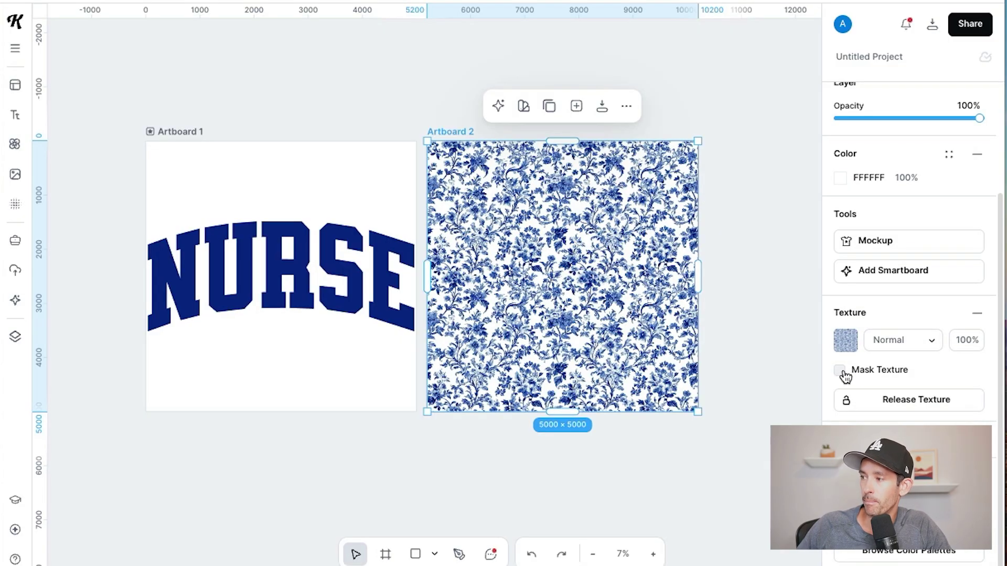
{"action": "left_click", "coordinate": [839, 370]}
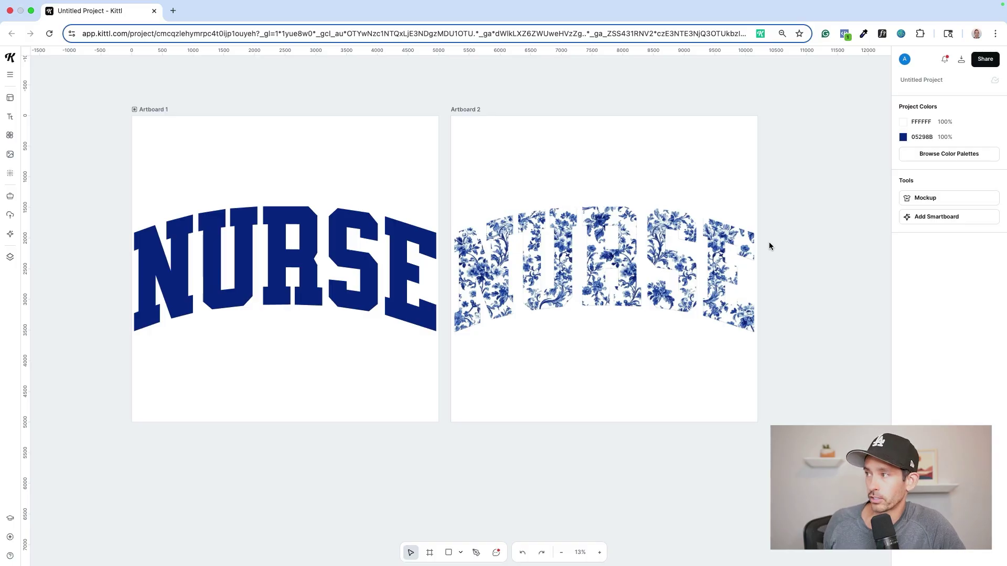
Download only Artboard 2 as a 5000 × 5000 px PNG at 300 dpi with the background removed and quality optimized.
{"action": "left_click", "coordinate": [964, 59]}
{"action": "left_click", "coordinate": [869, 118]}
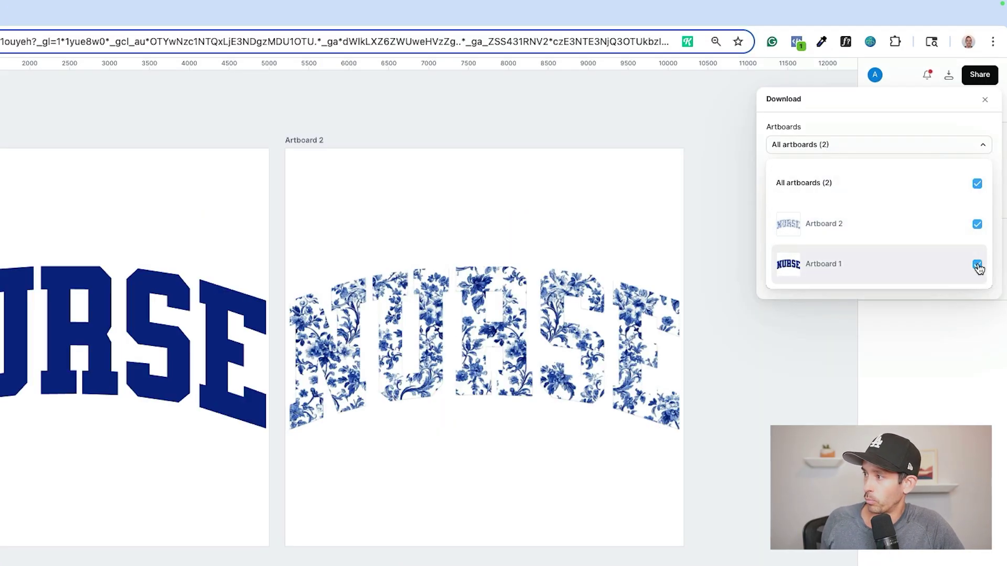
{"action": "left_click", "coordinate": [977, 264]}
{"action": "left_click", "coordinate": [875, 148]}
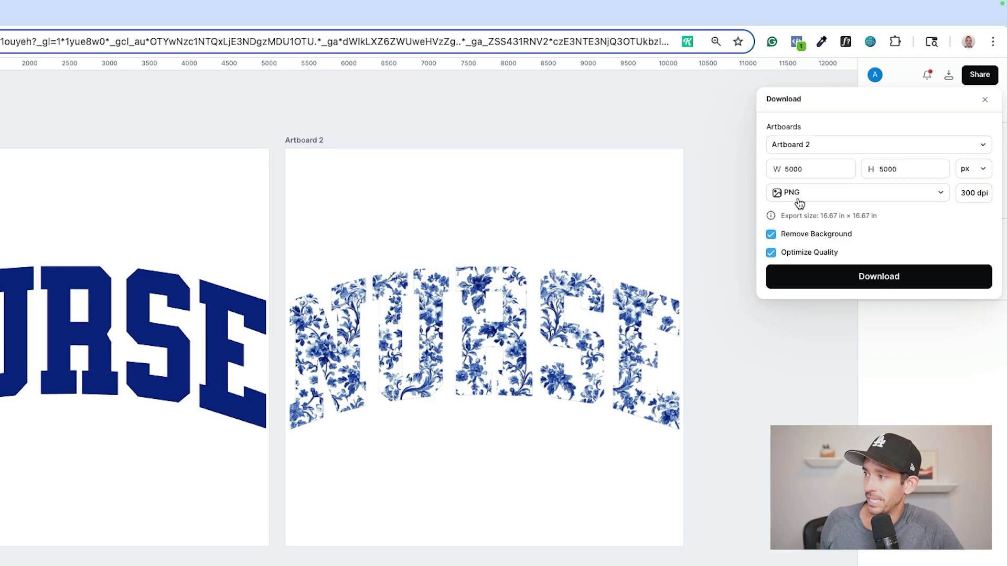
{"action": "left_click", "coordinate": [855, 278]}
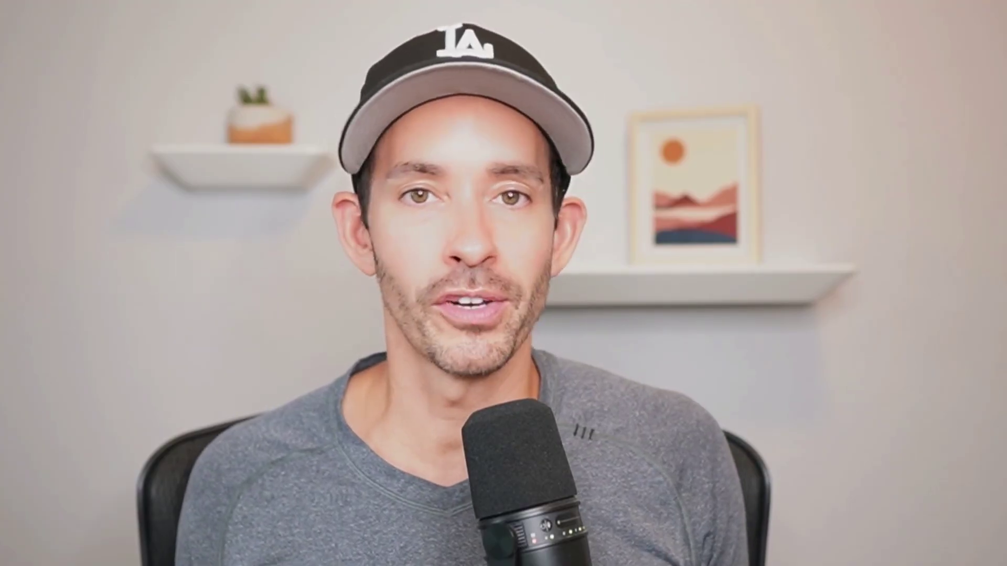